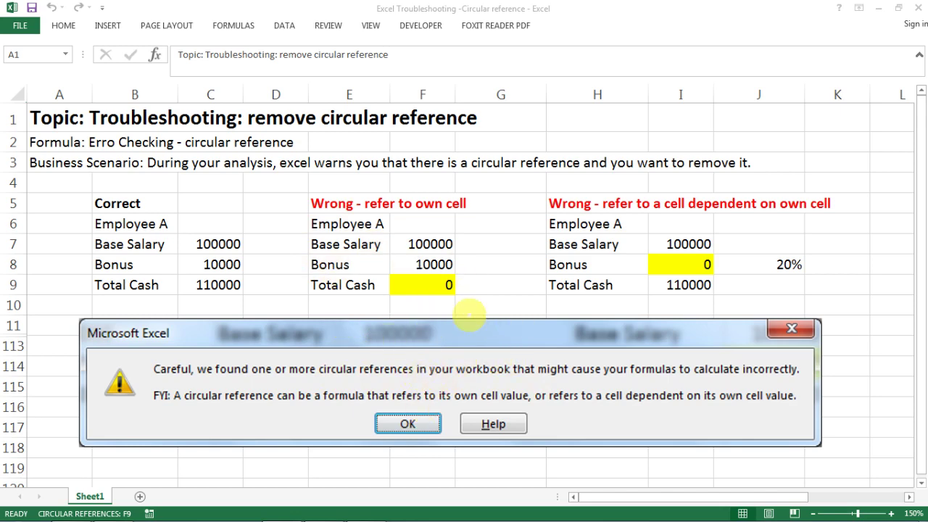
Step: Review the Correct example table's labels and values: Base Salary 100000 and Bonus 10000
{"action": "left_click", "coordinate": [165, 208]}
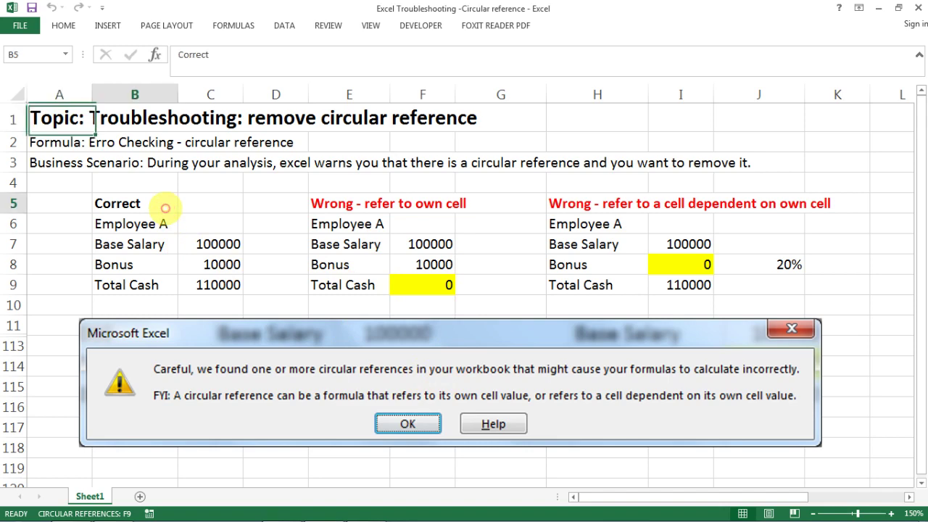
{"action": "left_click_drag", "start_coordinate": [165, 208], "coordinate": [212, 285]}
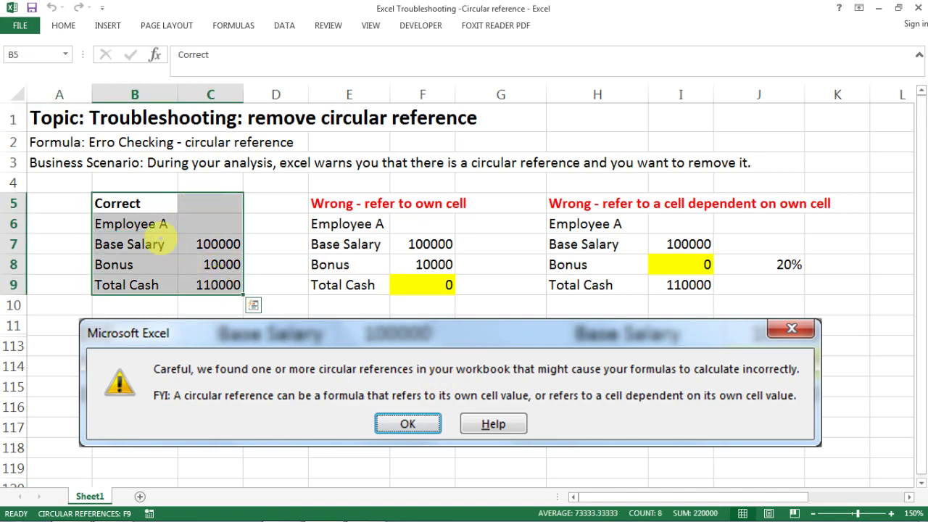
{"action": "left_click", "coordinate": [156, 244]}
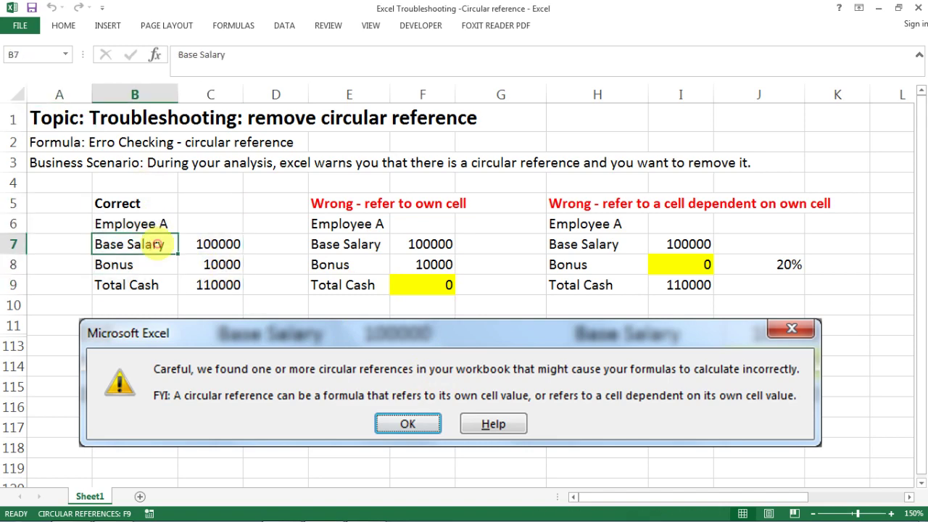
{"action": "left_click", "coordinate": [203, 247]}
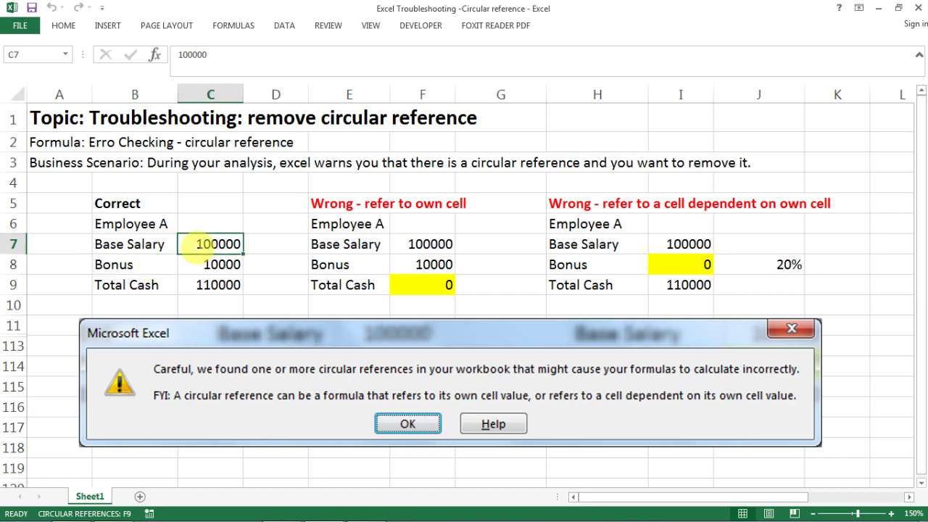
{"action": "left_click", "coordinate": [158, 263]}
{"action": "left_click", "coordinate": [206, 264]}
{"action": "left_click", "coordinate": [156, 284]}
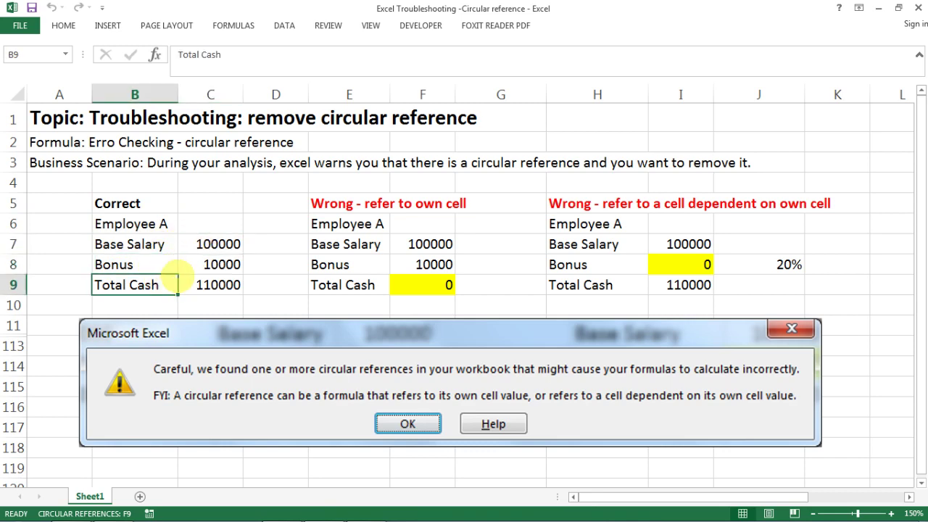
Step: Inspect the Correct example's Total Cash formula in C9, leaving it unchanged
{"action": "left_click", "coordinate": [219, 282]}
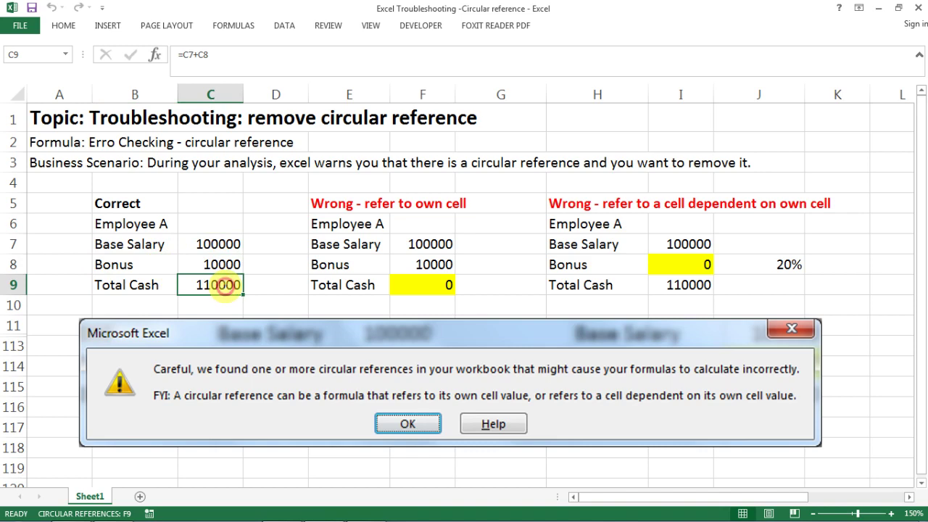
{"action": "double_click", "coordinate": [224, 285]}
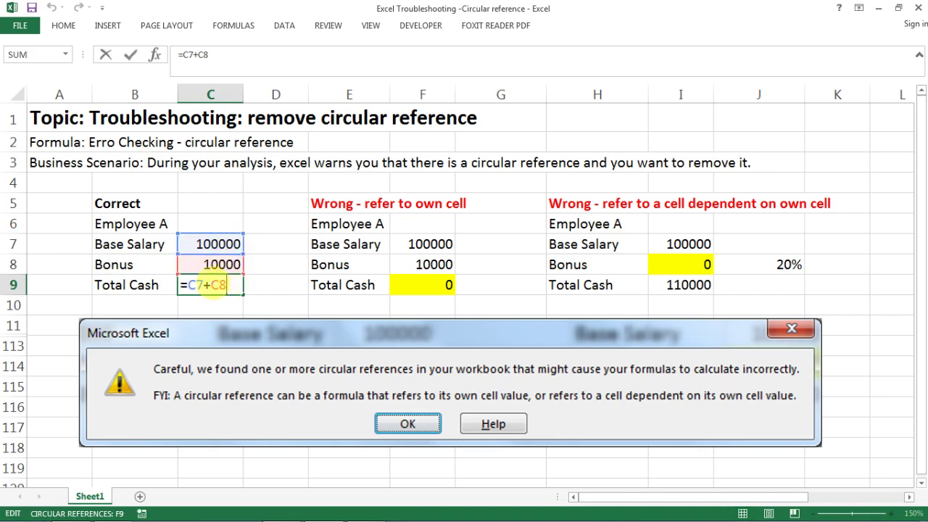
{"action": "key", "text": "Return"}
{"action": "key", "text": "Up"}
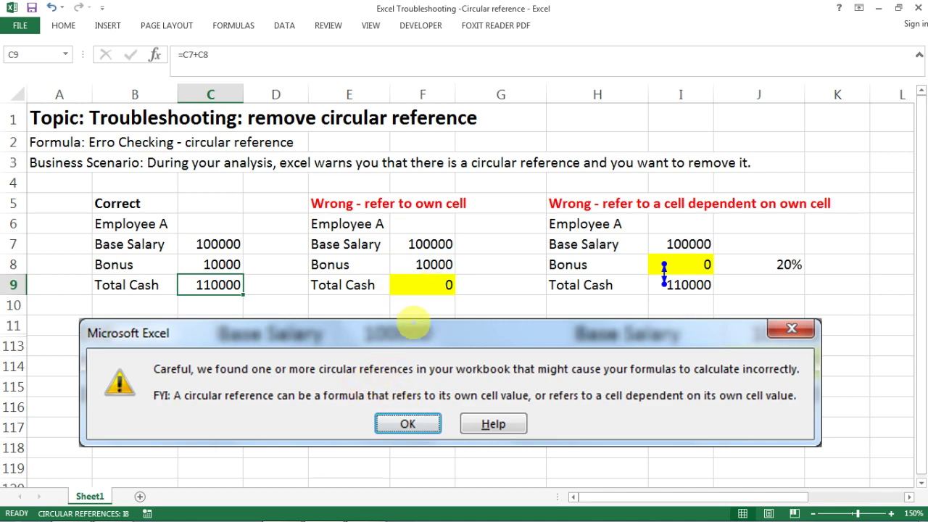
Step: Inspect the self-referencing Total Cash formula in F9 without changing it
{"action": "left_click", "coordinate": [421, 284]}
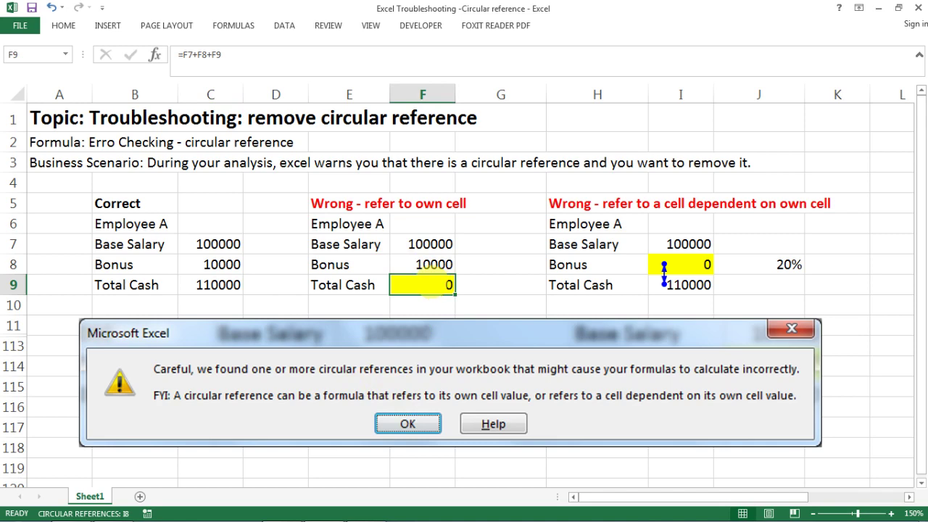
{"action": "left_click", "coordinate": [207, 63]}
{"action": "key", "text": "Return"}
{"action": "double_click", "coordinate": [438, 285]}
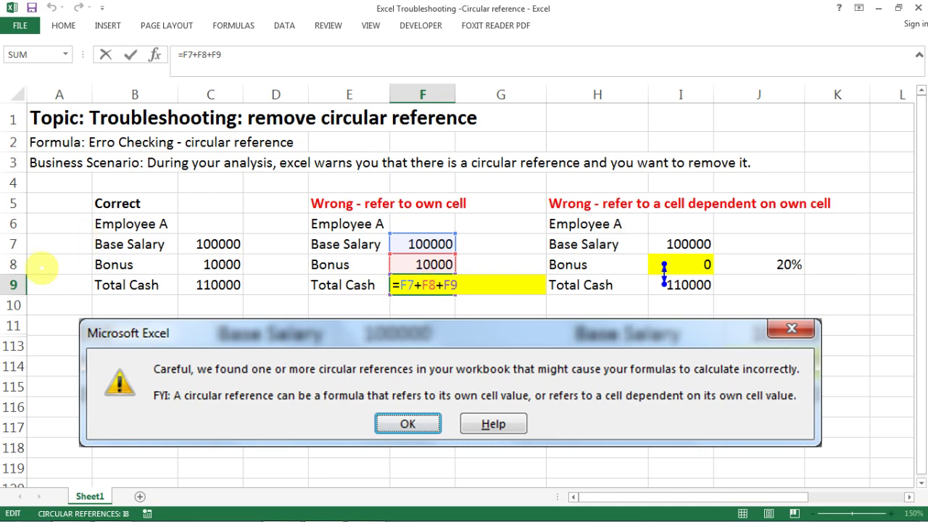
{"action": "key", "text": "Return"}
{"action": "key", "text": "Up"}
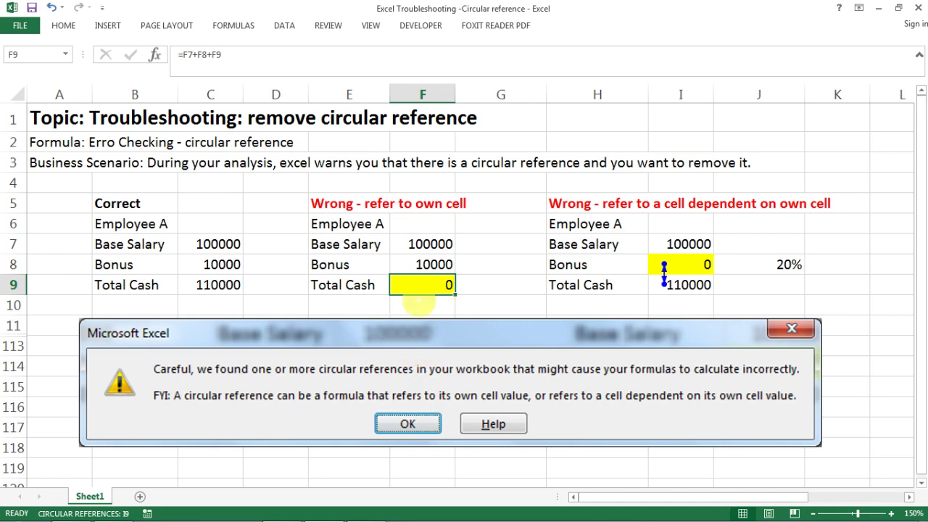
Step: Look over the Formulas tab's Error Checking options for circular references
{"action": "left_click", "coordinate": [248, 27]}
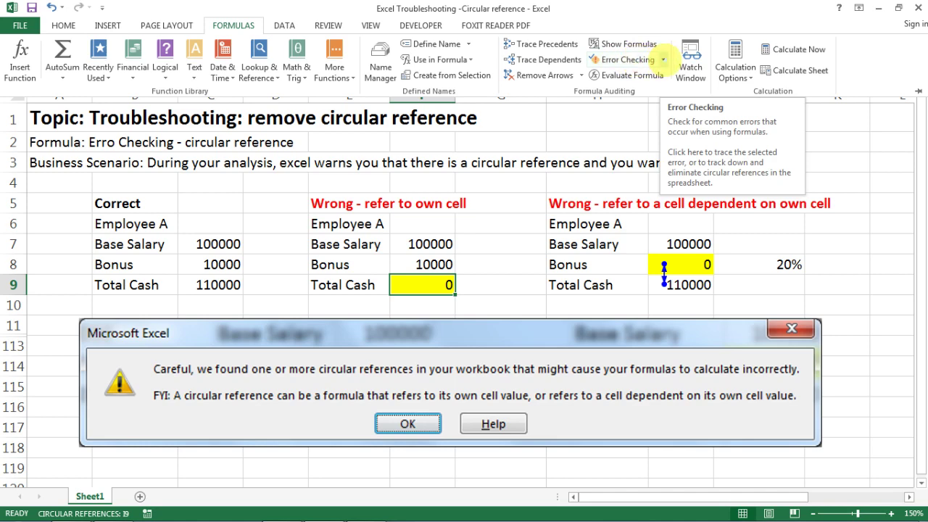
{"action": "left_click", "coordinate": [663, 59]}
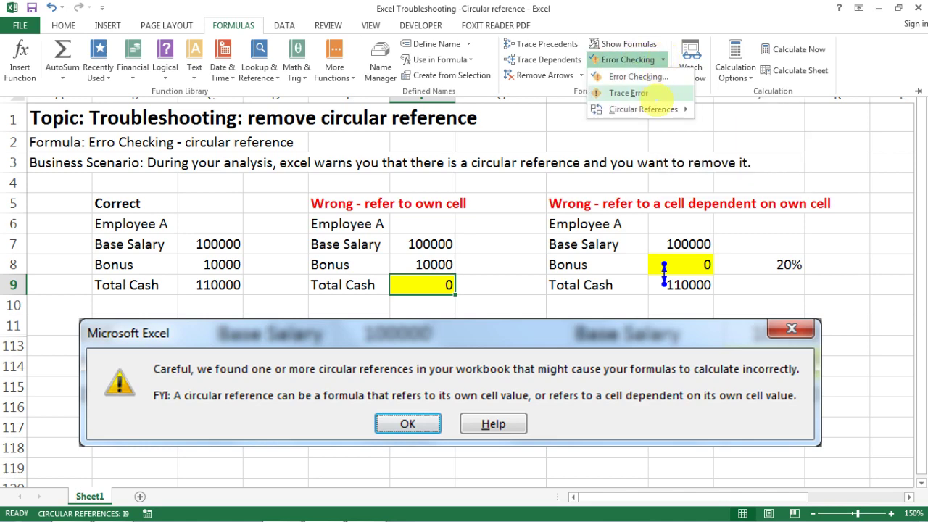
{"action": "mouse_move", "coordinate": [650, 111]}
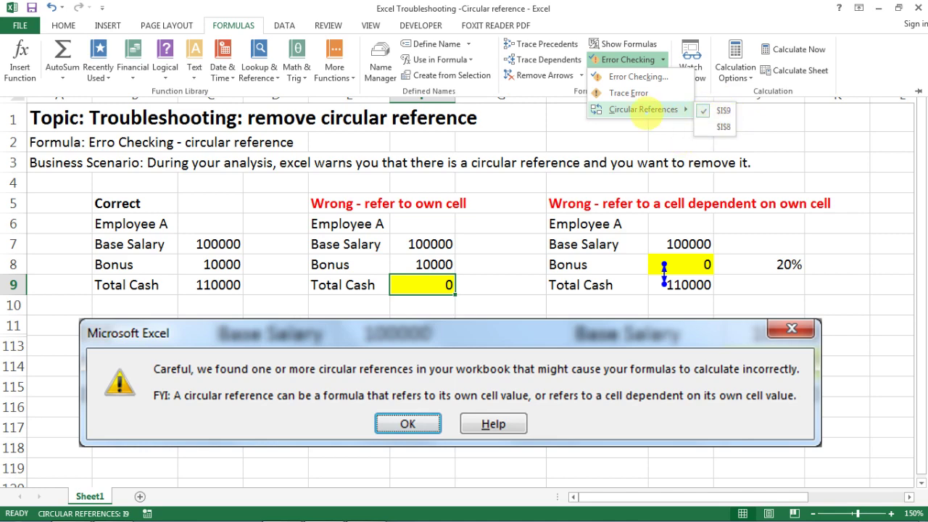
{"action": "left_click", "coordinate": [635, 156]}
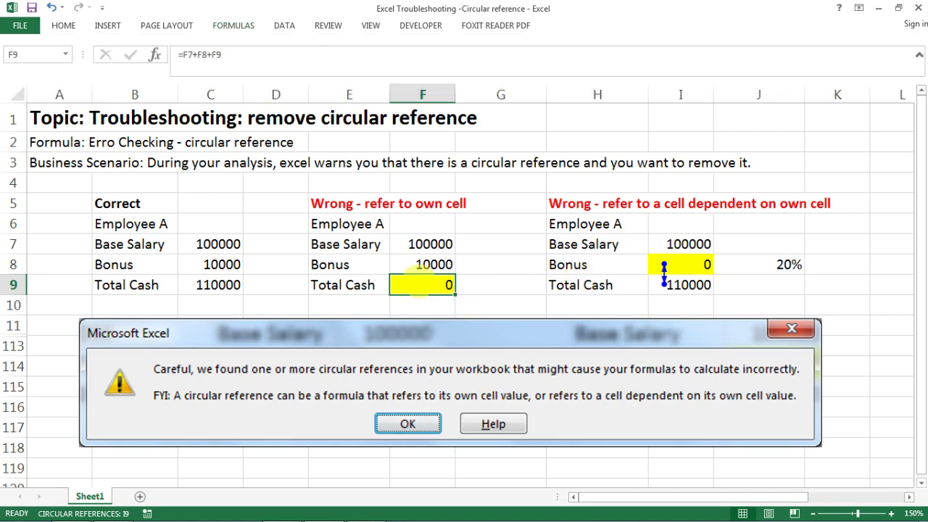
Step: Change F9's formula to =F7+F8 so Total Cash shows 110000
{"action": "left_click", "coordinate": [500, 285]}
{"action": "left_click", "coordinate": [428, 262]}
{"action": "left_click", "coordinate": [426, 284]}
{"action": "left_click", "coordinate": [206, 61]}
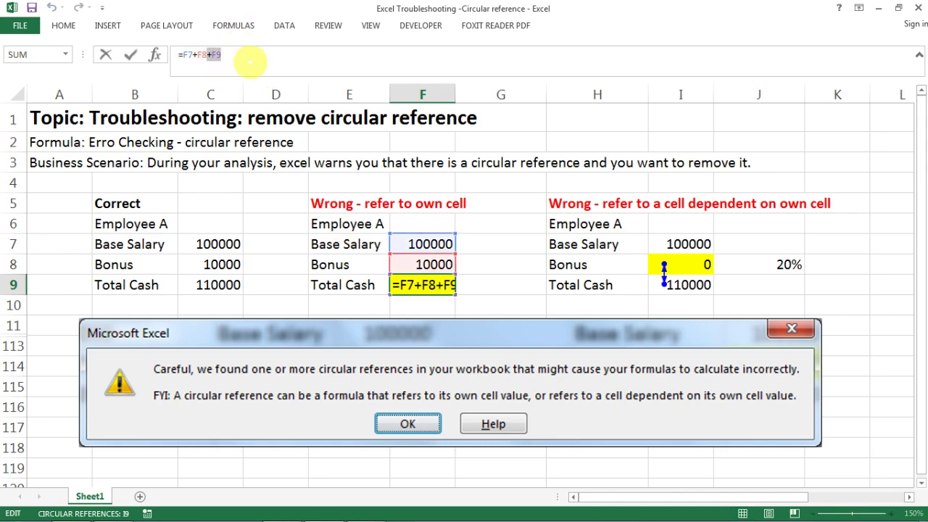
{"action": "key", "text": "Return"}
{"action": "key", "text": "Up"}
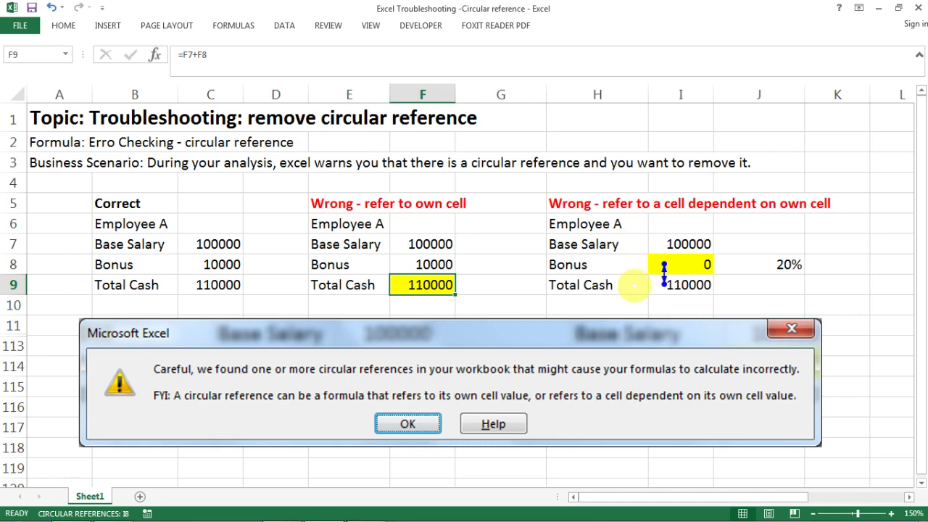
Step: Enter =I9*J8 as the Bonus in I8, then compare it with I9's =I7+I8
{"action": "left_click", "coordinate": [677, 289]}
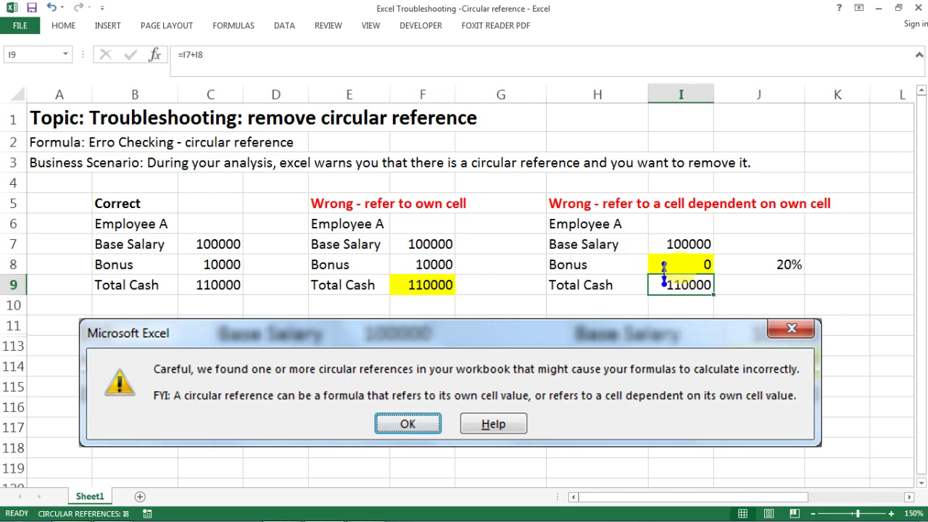
{"action": "left_click", "coordinate": [663, 267]}
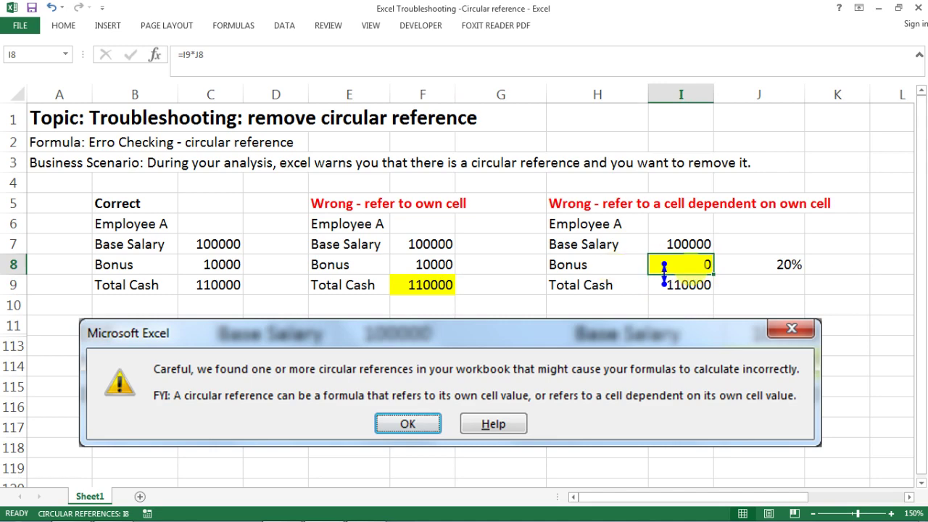
{"action": "double_click", "coordinate": [694, 266]}
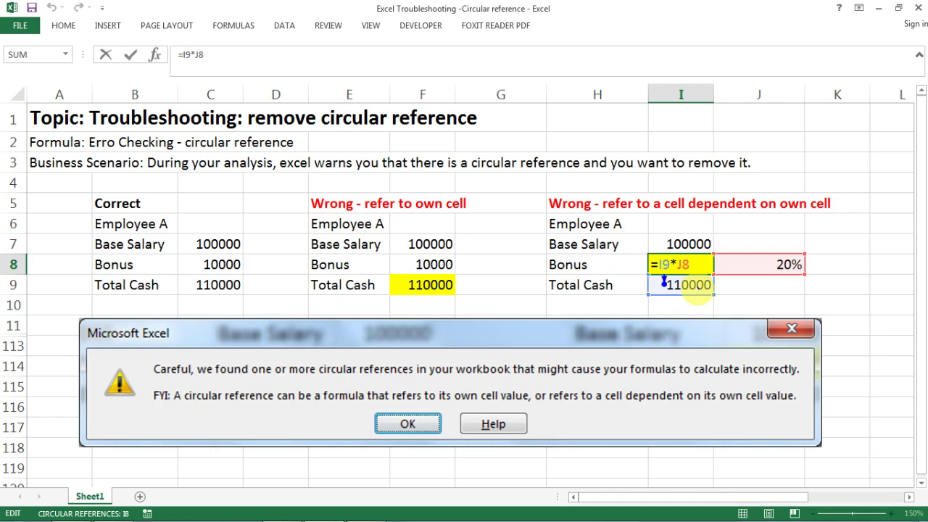
{"action": "key", "text": "Return"}
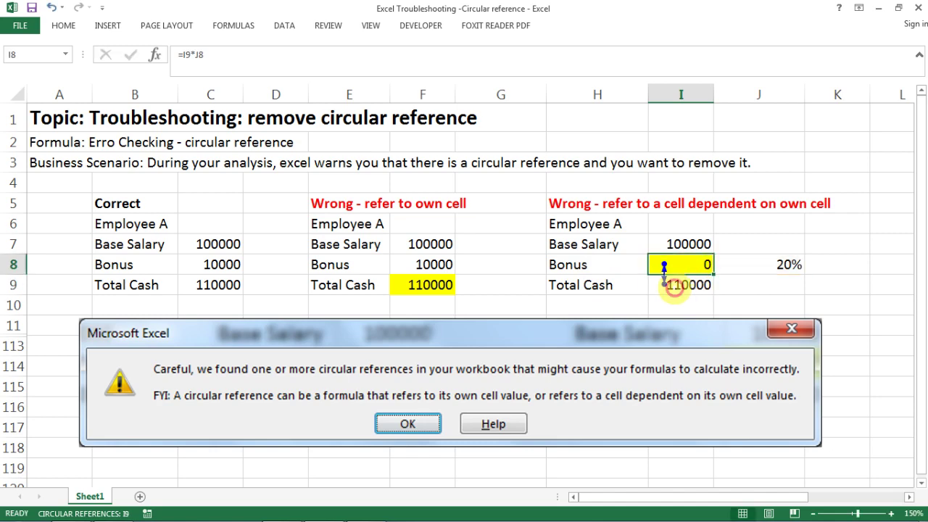
{"action": "left_click", "coordinate": [673, 286]}
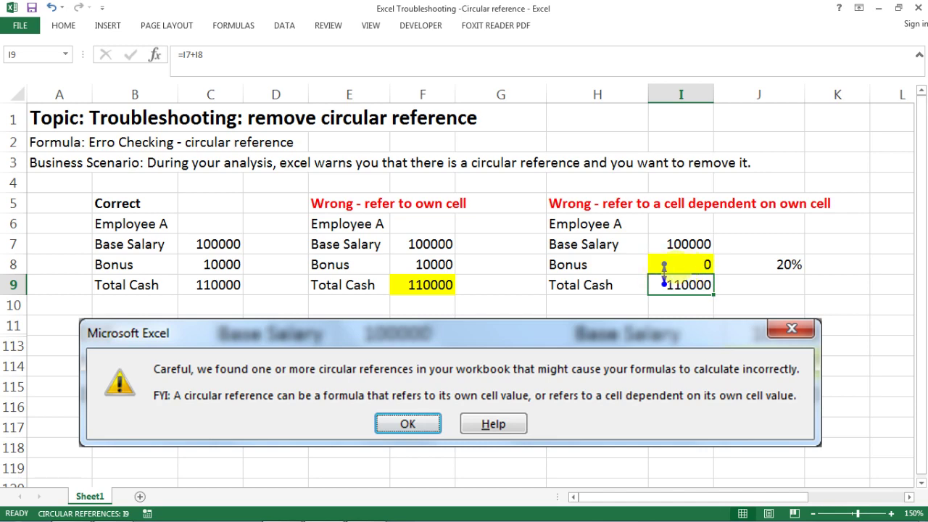
{"action": "left_click", "coordinate": [674, 267]}
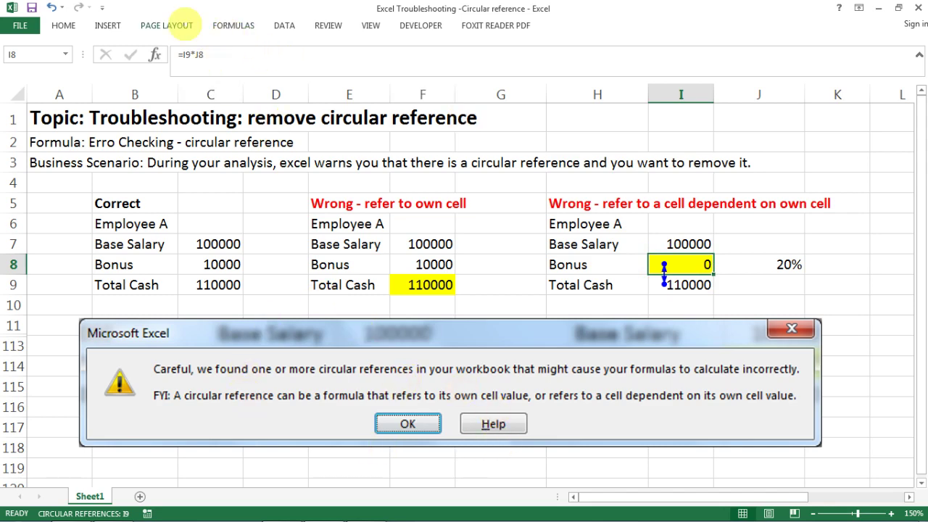
{"action": "left_click", "coordinate": [234, 25]}
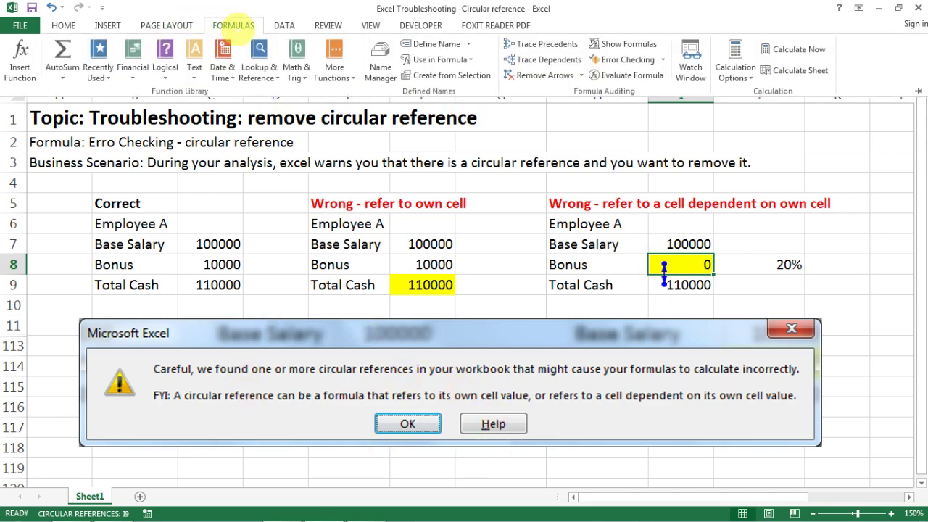
{"action": "left_click", "coordinate": [662, 59]}
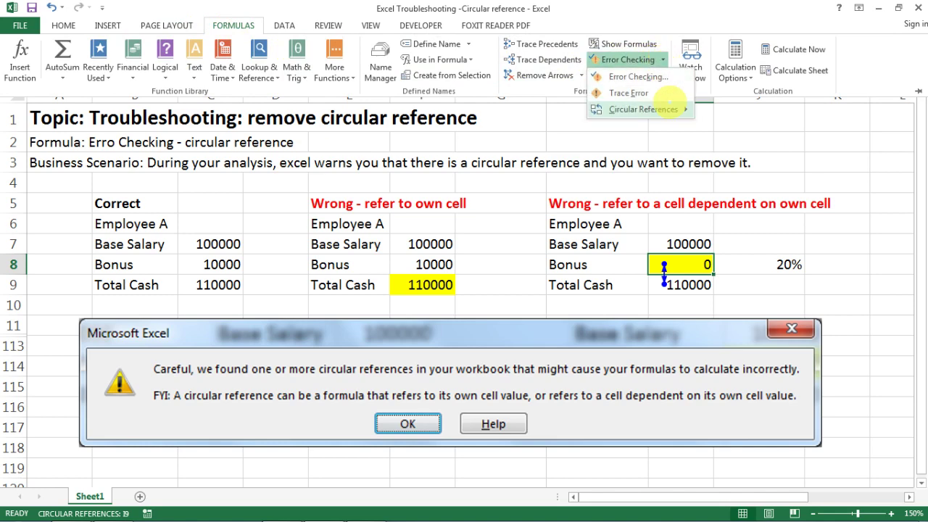
{"action": "mouse_move", "coordinate": [678, 109]}
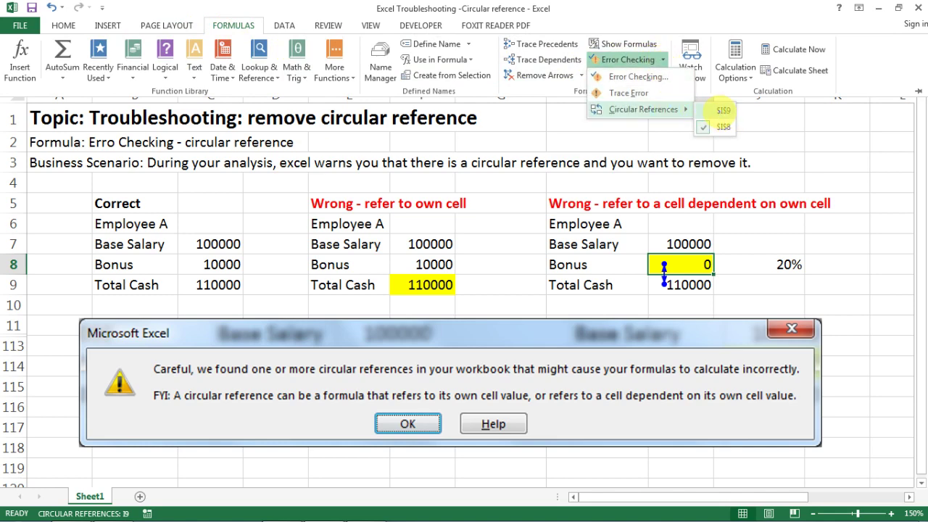
{"action": "left_click", "coordinate": [711, 111]}
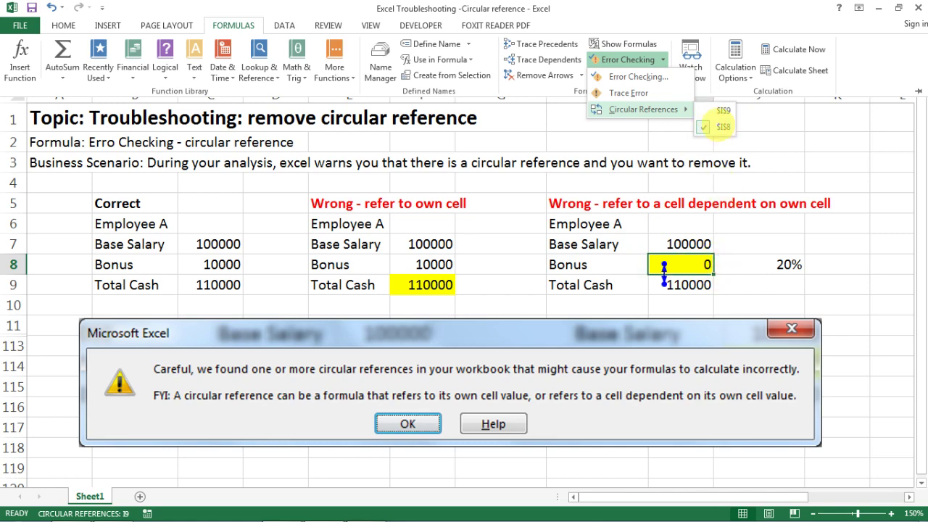
{"action": "left_click", "coordinate": [671, 267]}
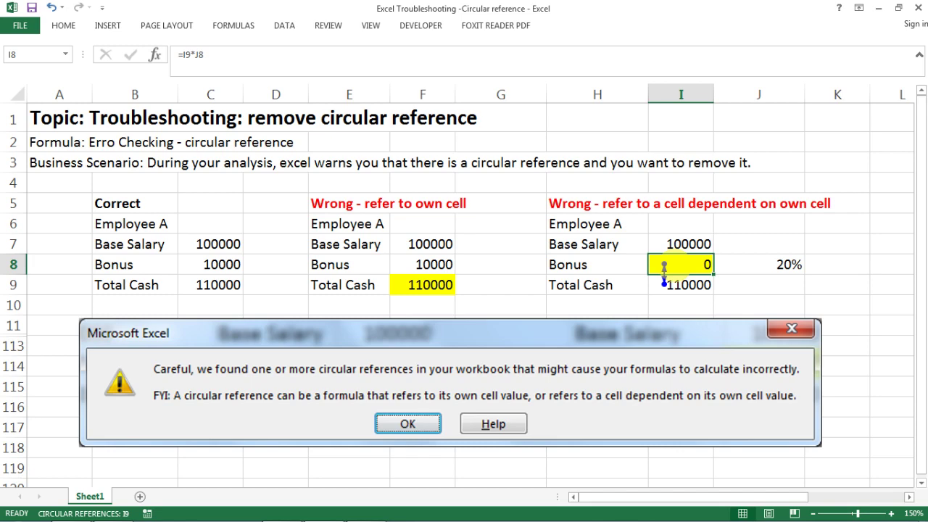
Step: Hardcode the Bonus in I8 as 10000 and re-enter I9's =I7+I8 to show 110000
{"action": "type", "text": "10000"}
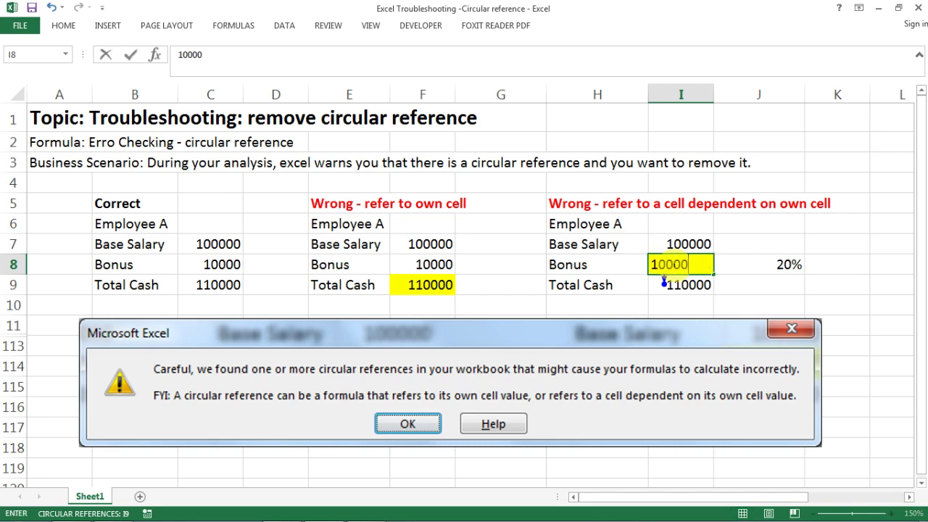
{"action": "key", "text": "Tab"}
{"action": "left_click", "coordinate": [682, 262]}
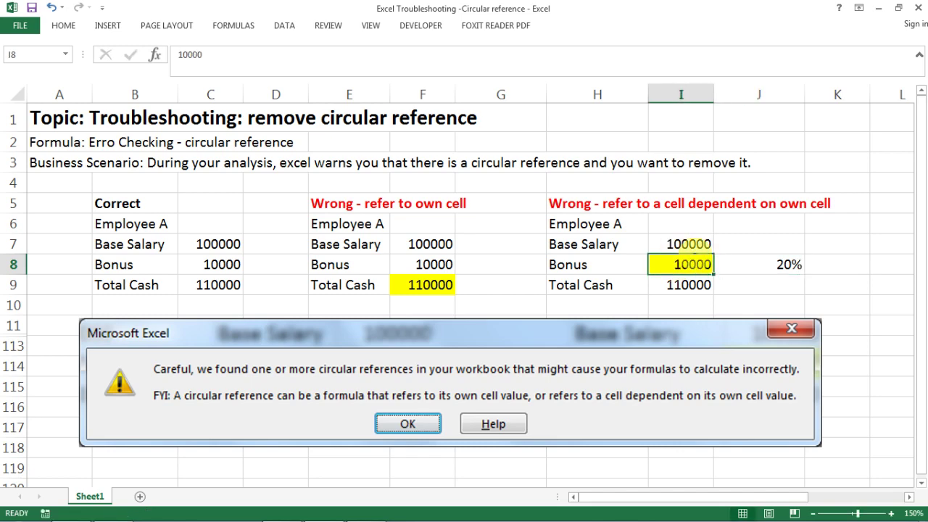
{"action": "left_click", "coordinate": [680, 285]}
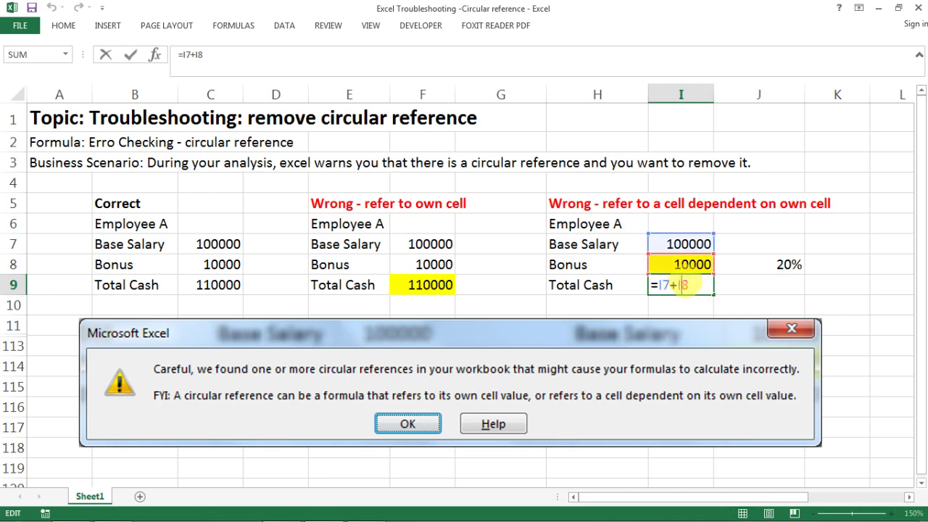
{"action": "key", "text": "Return"}
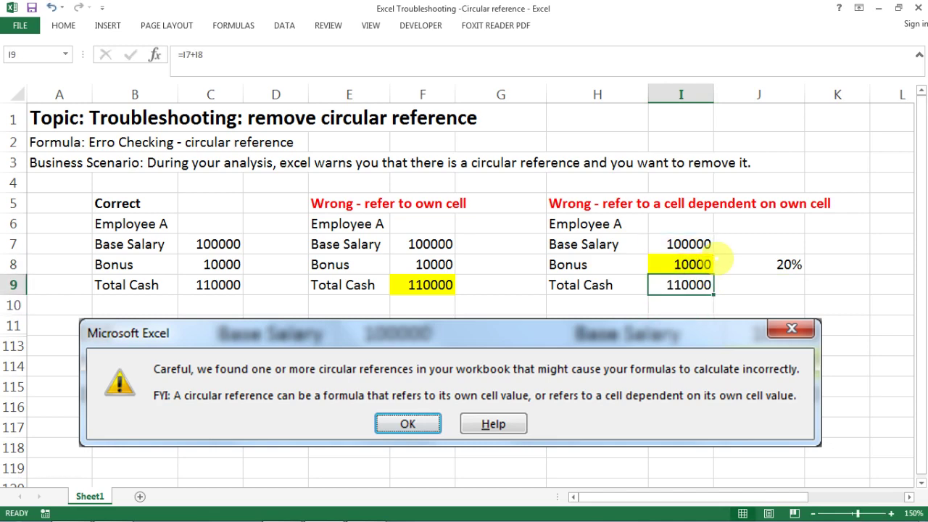
Step: Confirm under Formulas > Error Checking that Circular References is now greyed out
{"action": "left_click", "coordinate": [241, 27]}
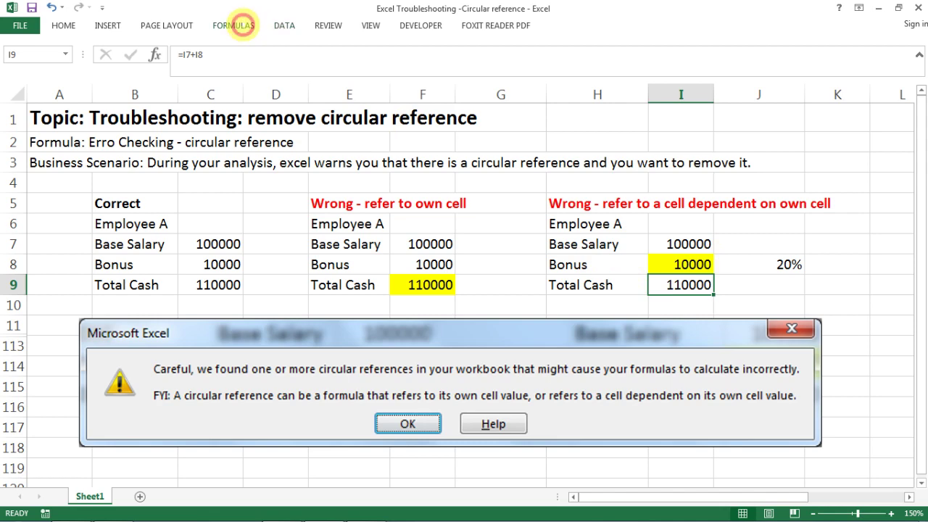
{"action": "left_click", "coordinate": [661, 60]}
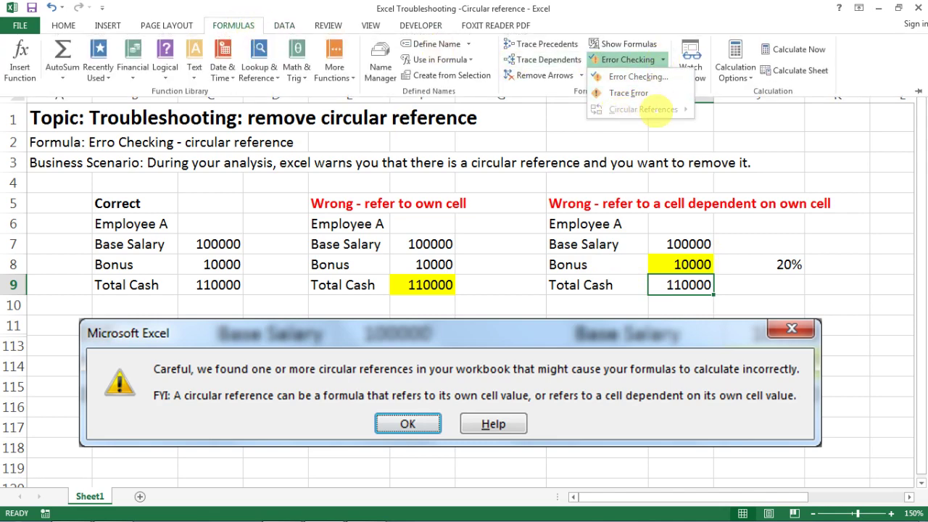
{"action": "left_click", "coordinate": [513, 307]}
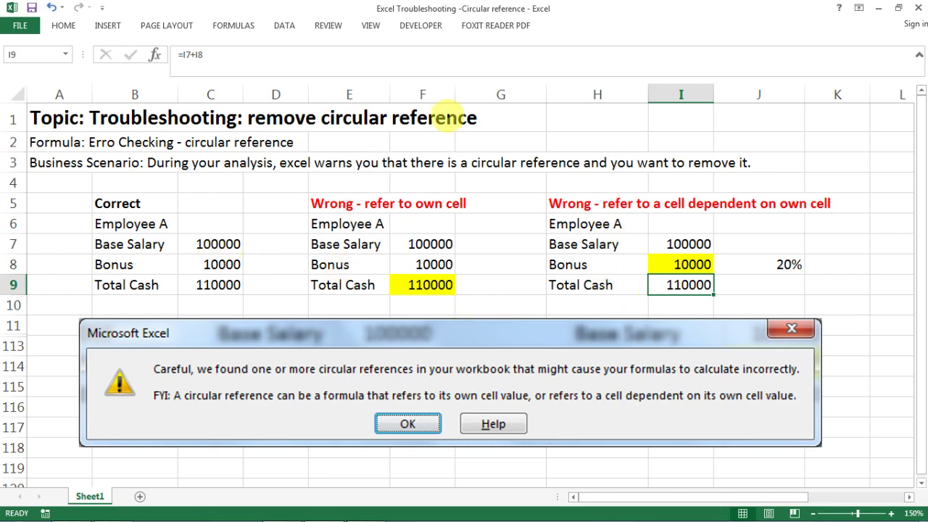
{"action": "left_click", "coordinate": [233, 26]}
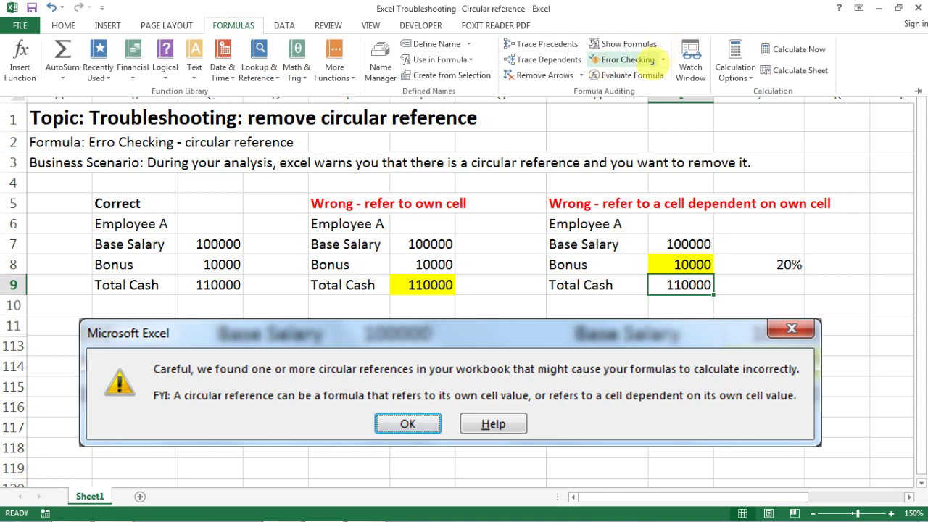
{"action": "left_click", "coordinate": [662, 59]}
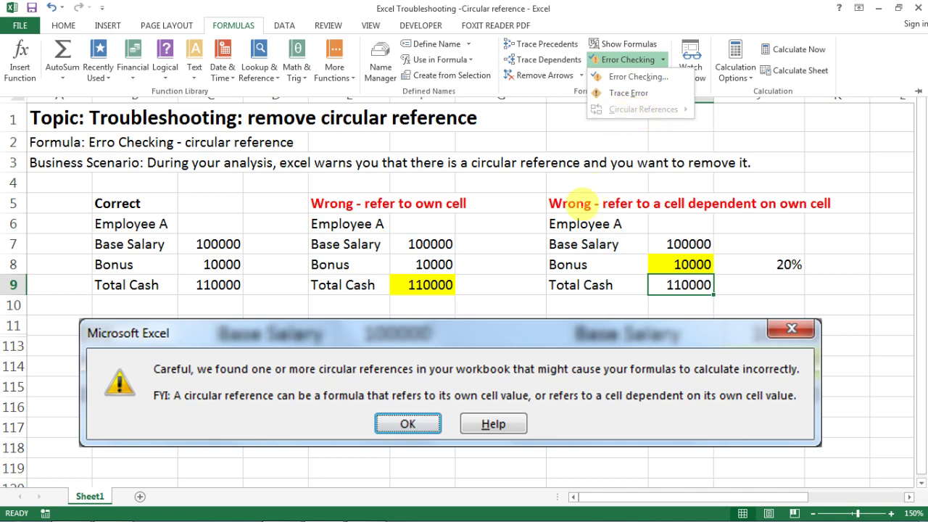
{"action": "left_click", "coordinate": [532, 268]}
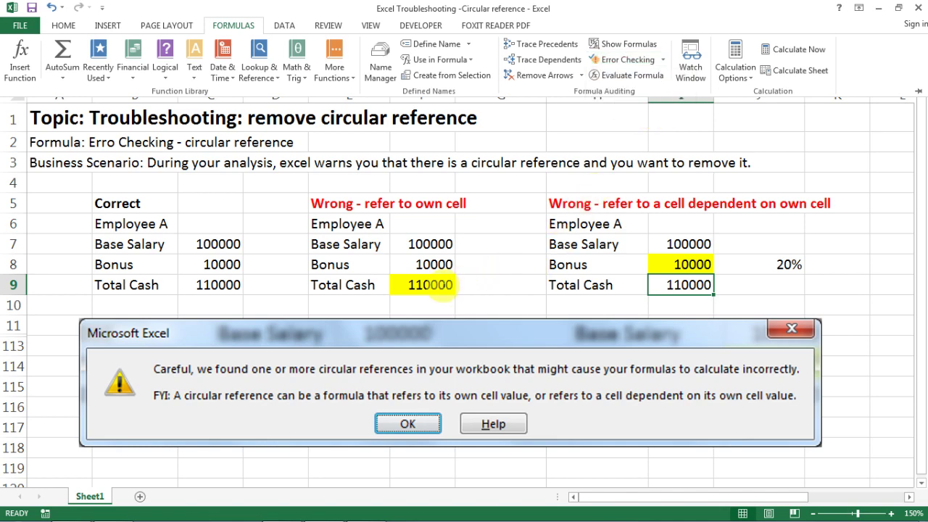